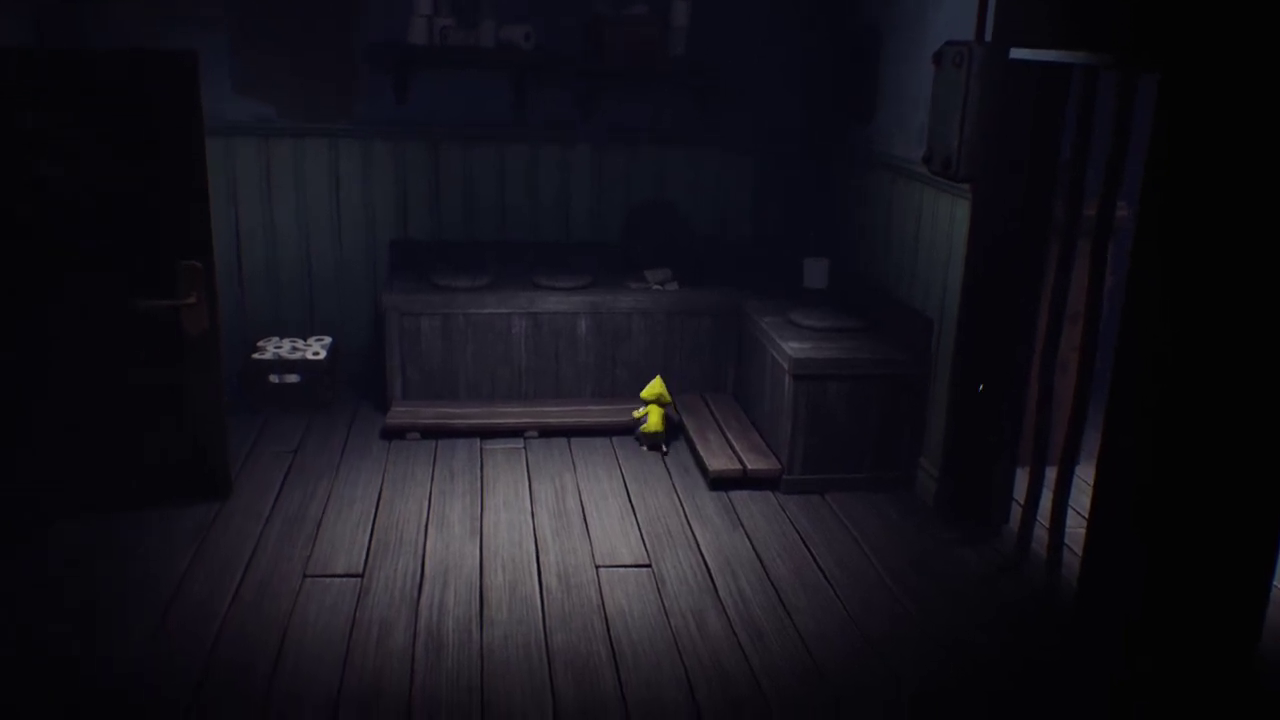
key(Right)
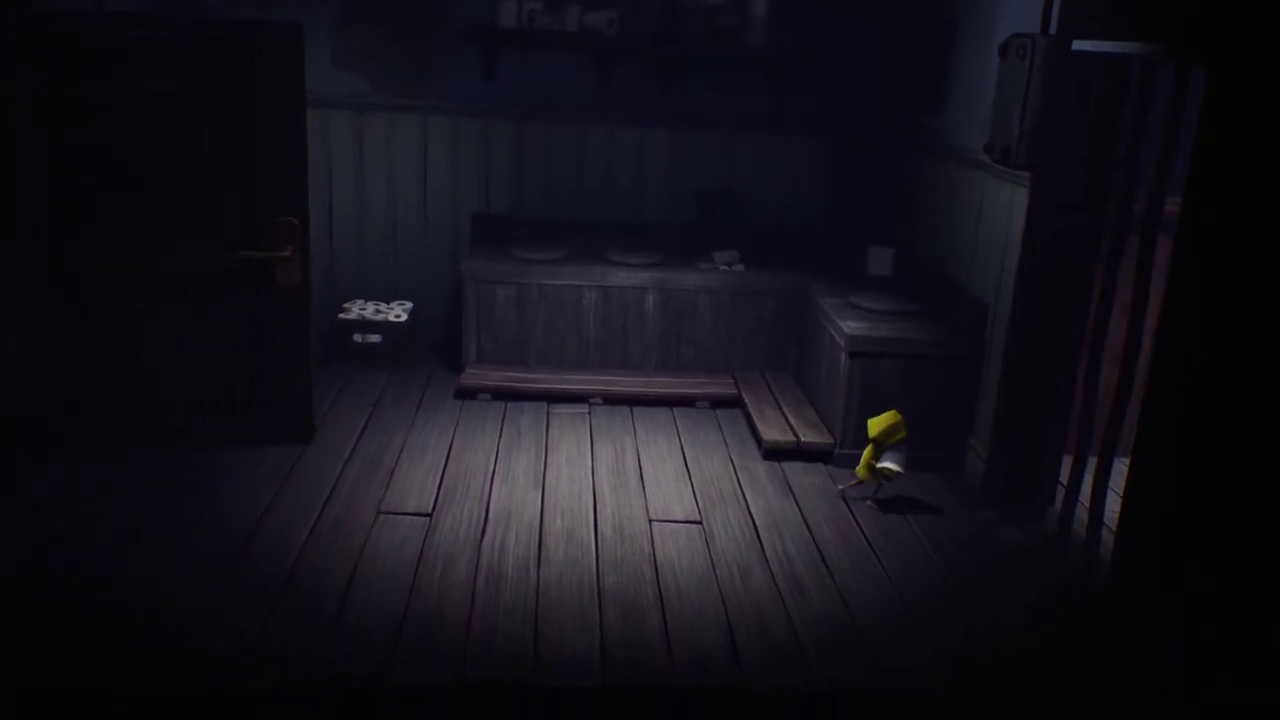
key(Right)
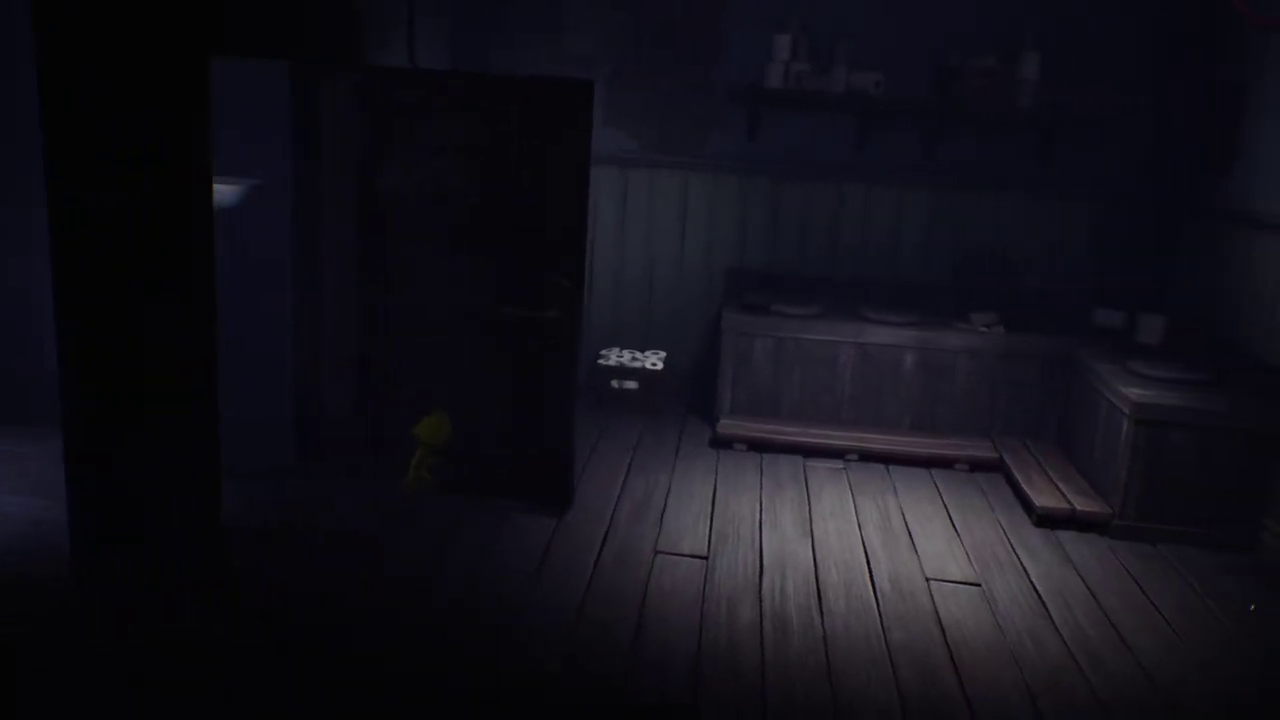
key(Right)
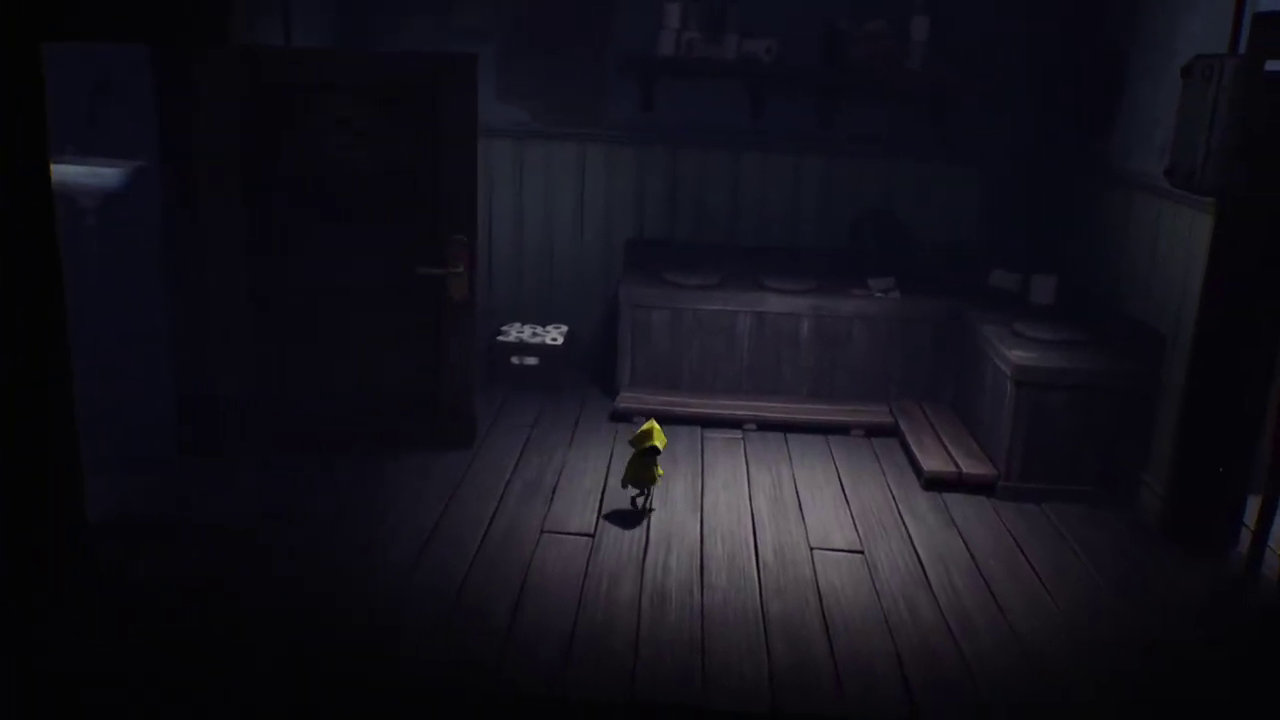